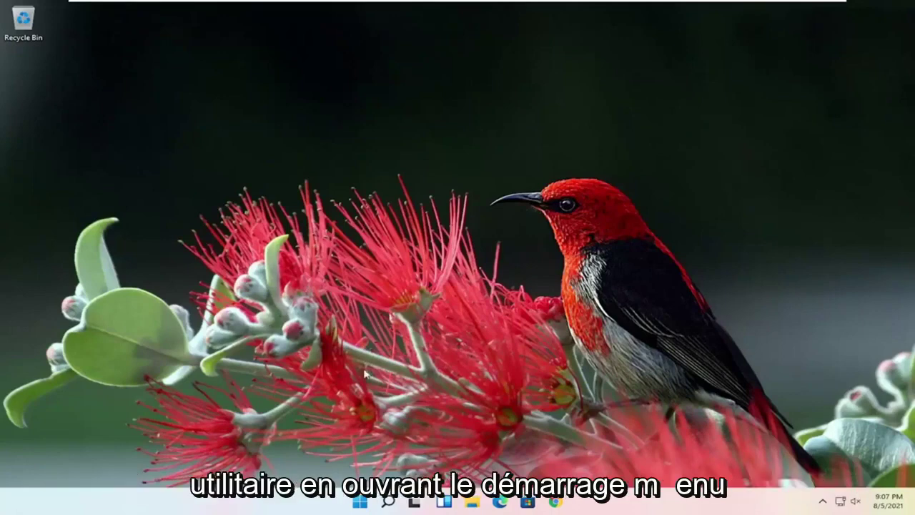
# Restart the PC into the Windows recovery environment
pyautogui.click(359, 502)
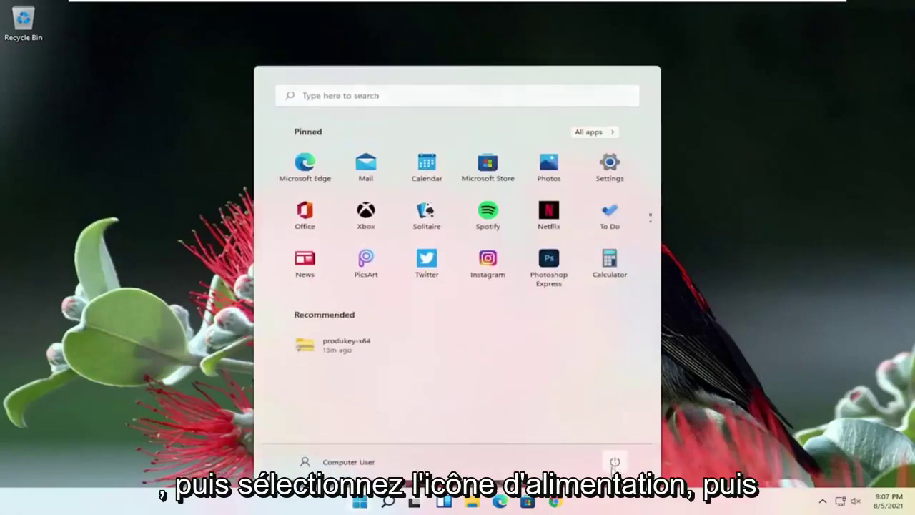
pyautogui.click(613, 462)
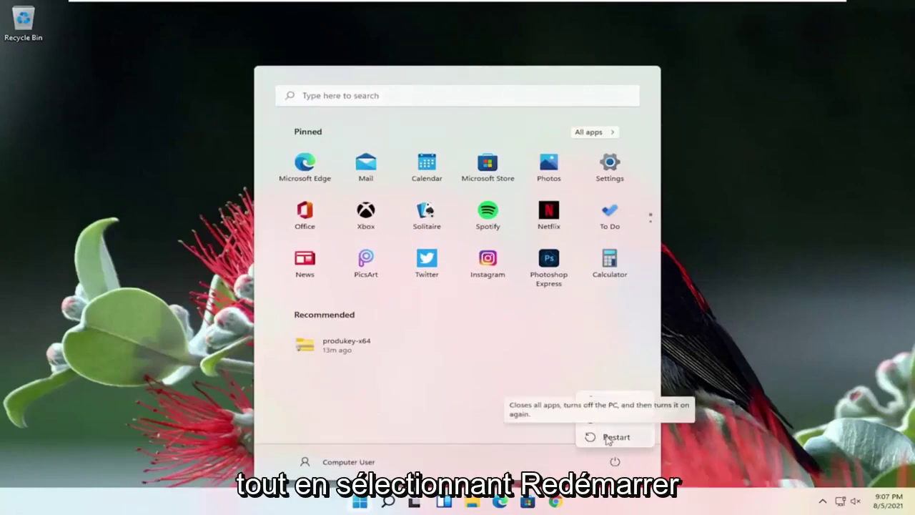
pyautogui.keyDown('shift'); pyautogui.click(608, 438); pyautogui.keyUp('shift')
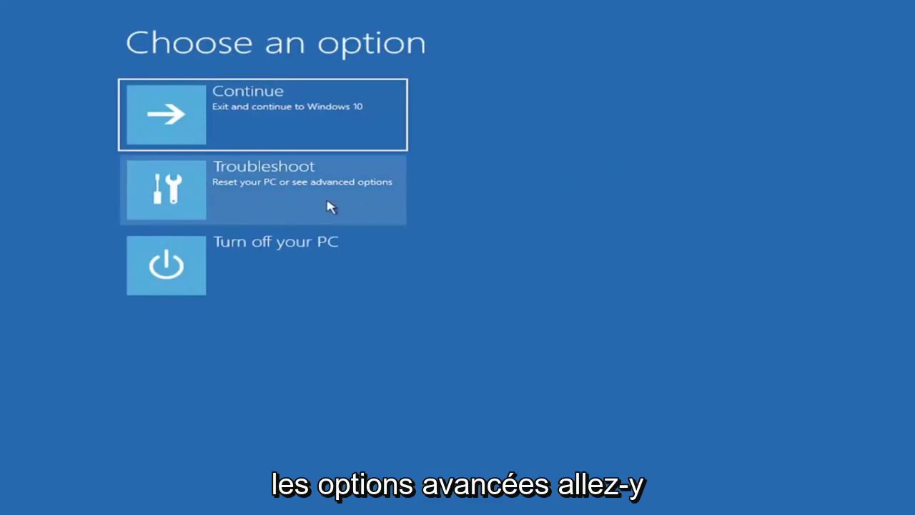
# Reach Startup Settings through the advanced troubleshooting options, restart, and enable Safe Mode with Networking
pyautogui.click(251, 192)
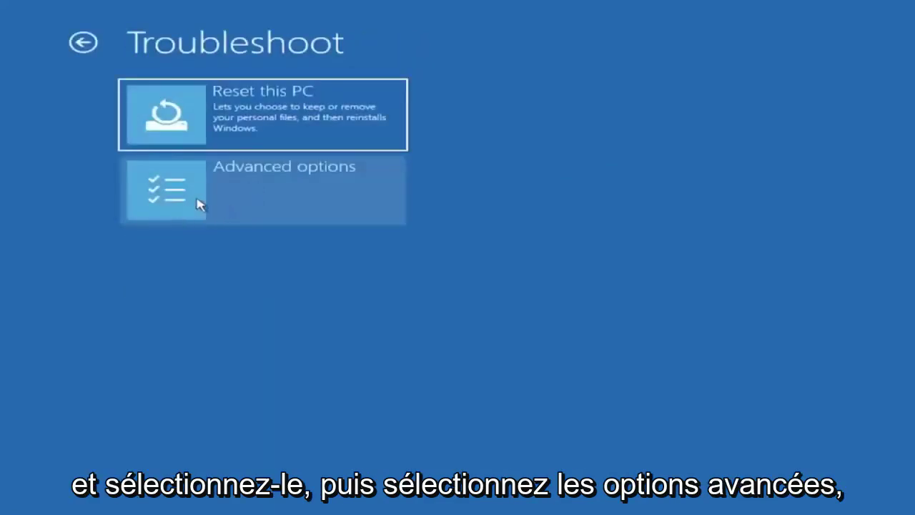
pyautogui.click(278, 197)
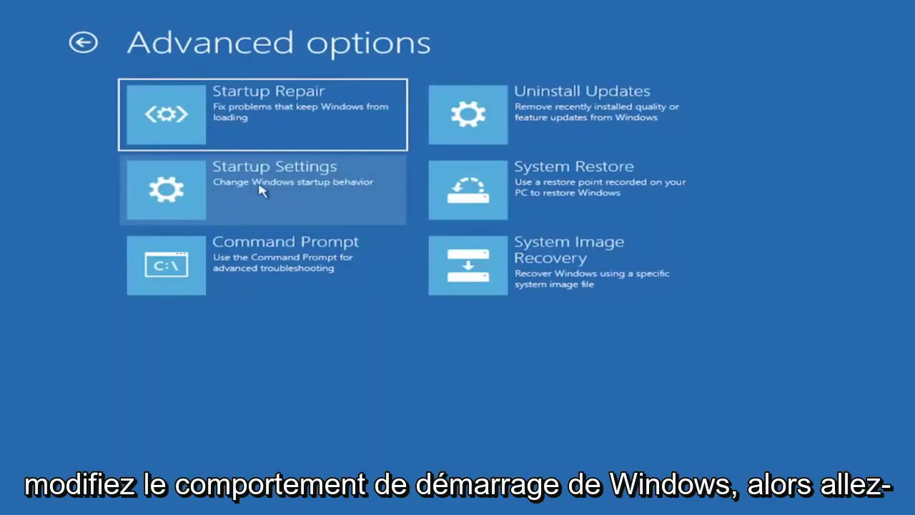
pyautogui.click(260, 189)
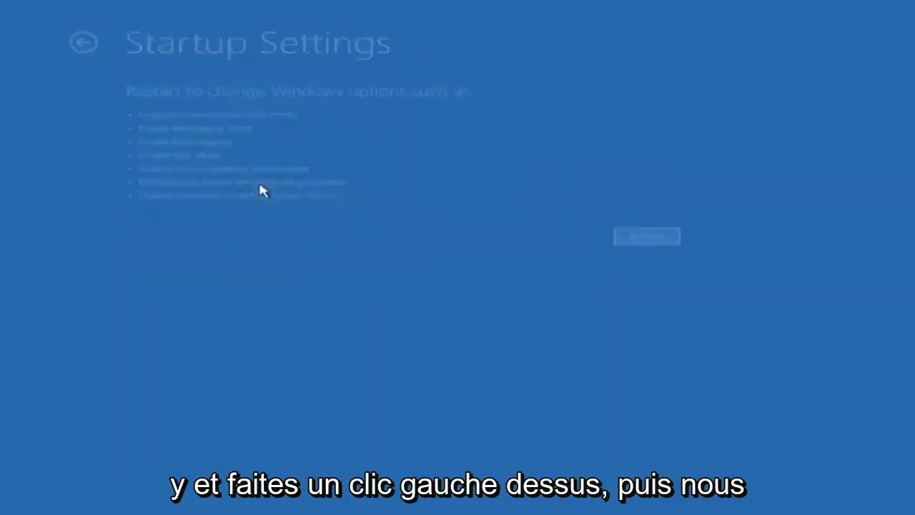
pyautogui.click(647, 236)
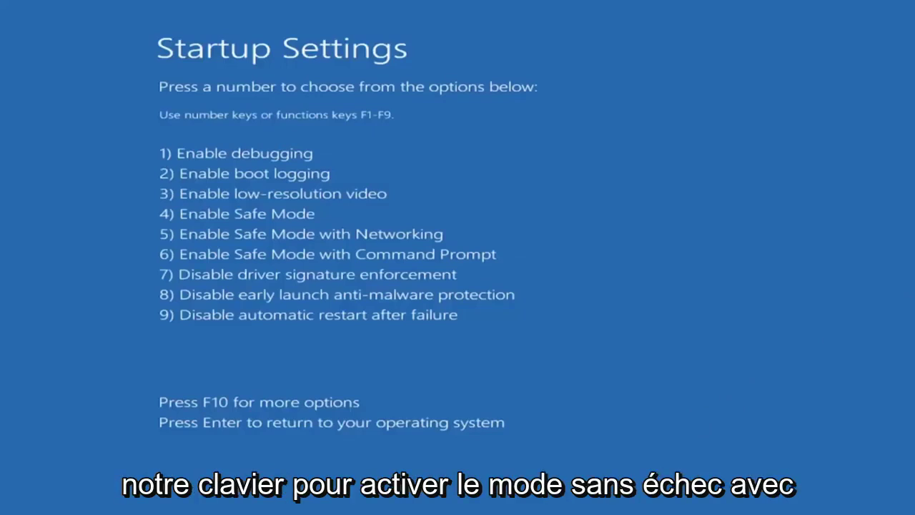
pyautogui.press('F5')
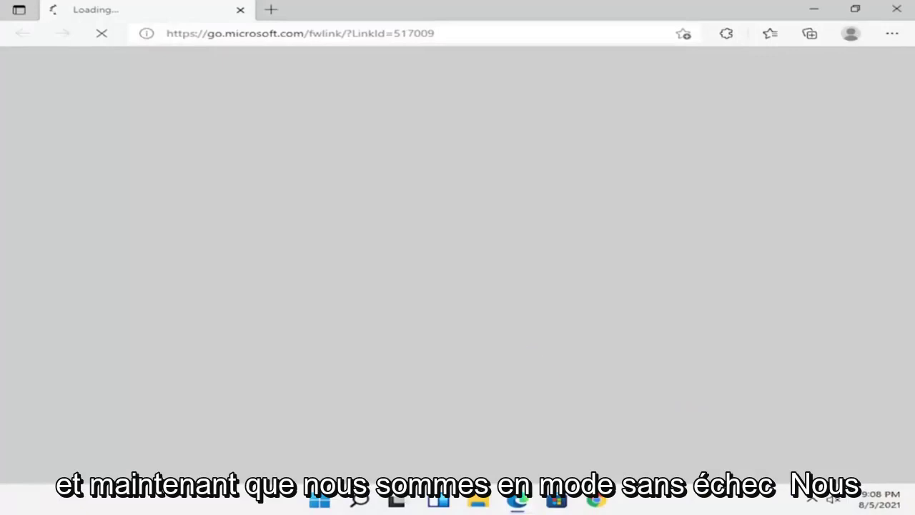
# Close the browser window and open the Windows folder on Local Disk (C:) in File Explorer
pyautogui.click(896, 9)
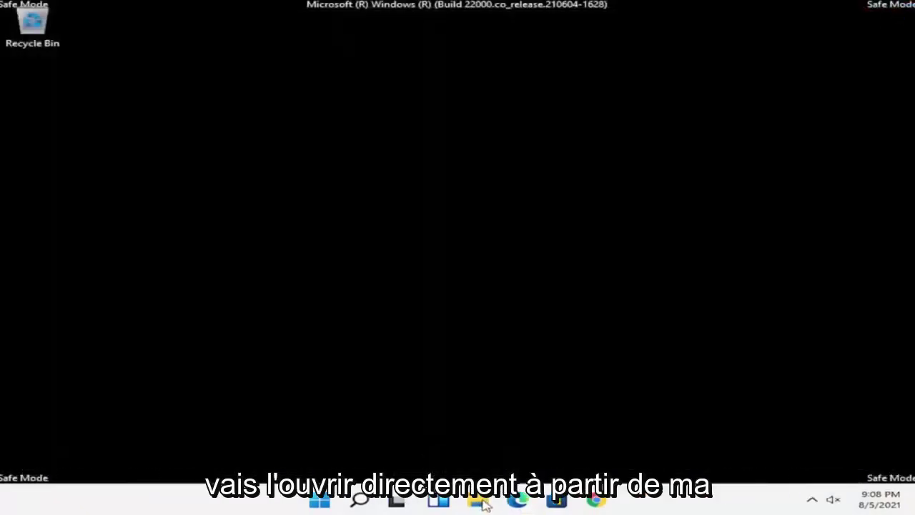
pyautogui.click(481, 502)
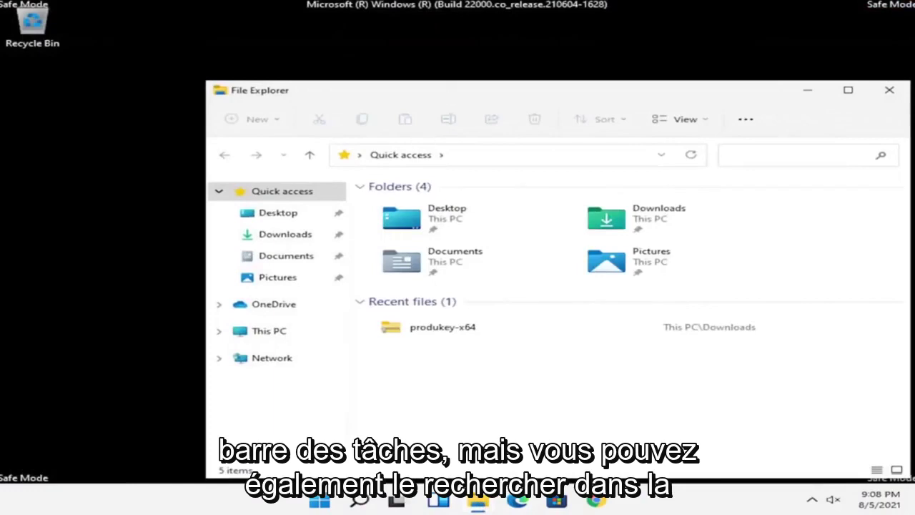
pyautogui.moveTo(432, 90); pyautogui.dragTo(330, 57)
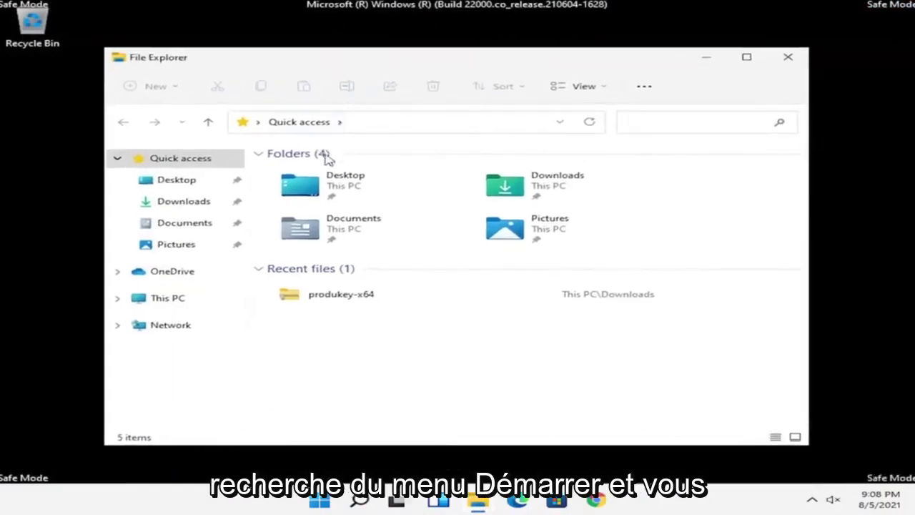
pyautogui.click(188, 300)
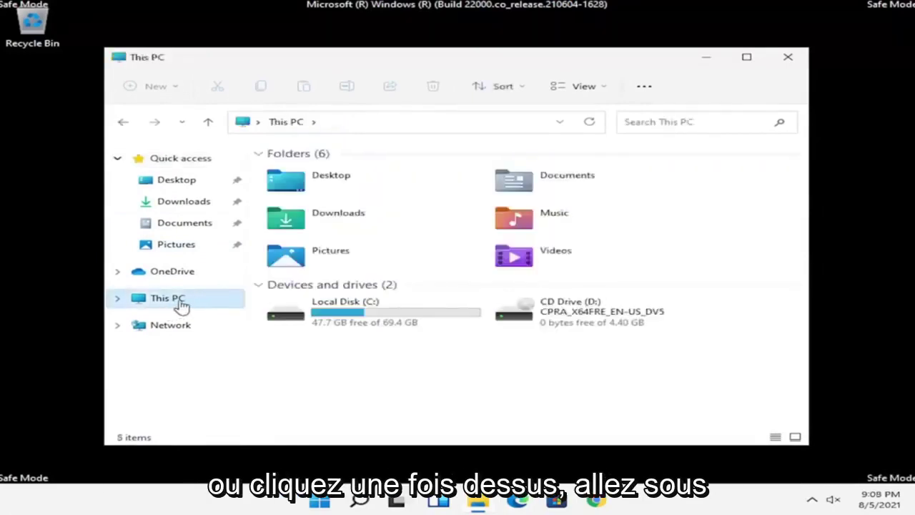
pyautogui.doubleClick(359, 315)
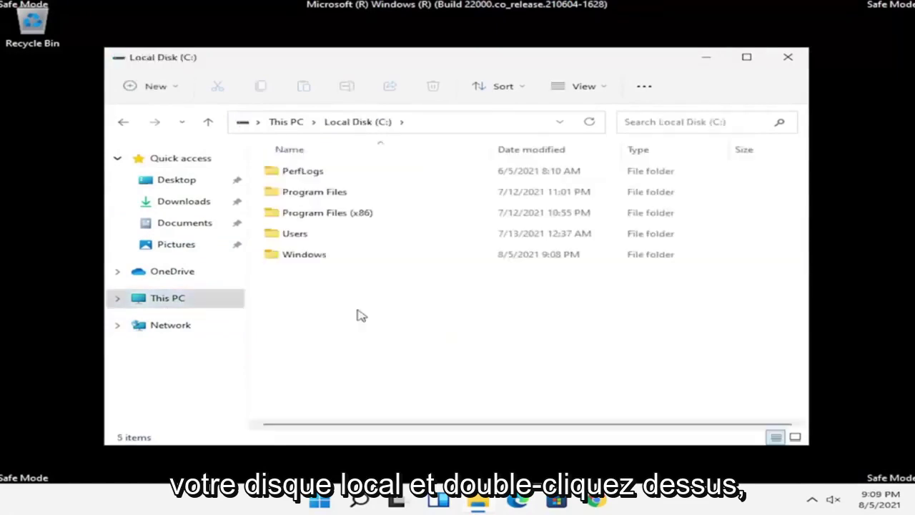
pyautogui.click(341, 261)
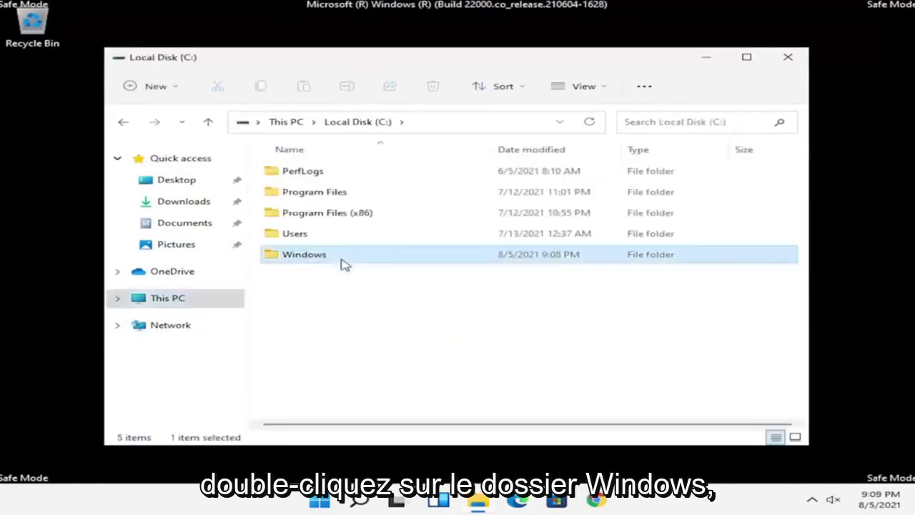
pyautogui.doubleClick(343, 263)
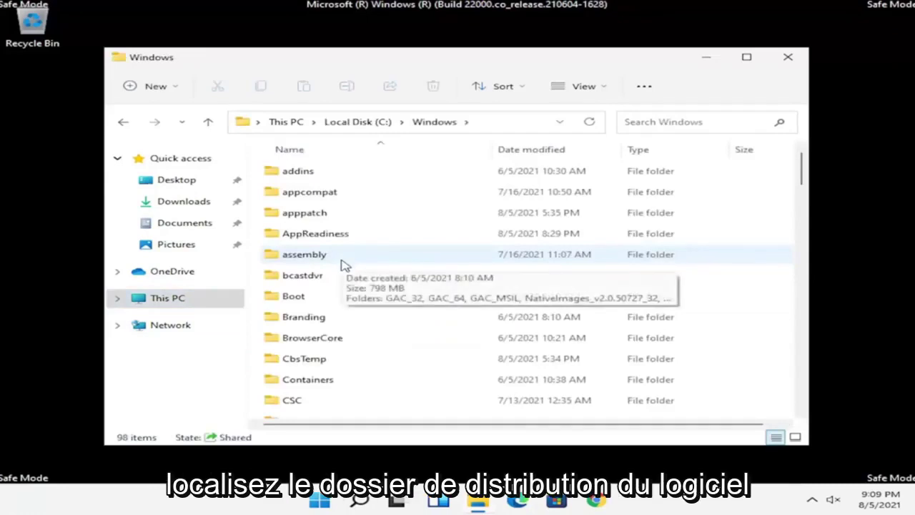
# Open the Download folder inside SoftwareDistribution
pyautogui.scroll(-5, 343, 264)
pyautogui.scroll(-16, 343, 276)
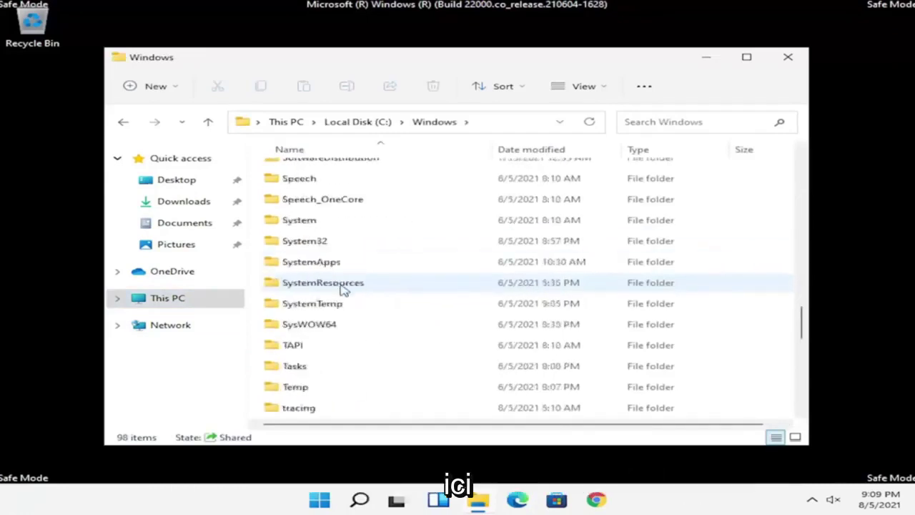
pyautogui.scroll(2, 329, 293)
pyautogui.doubleClick(341, 210)
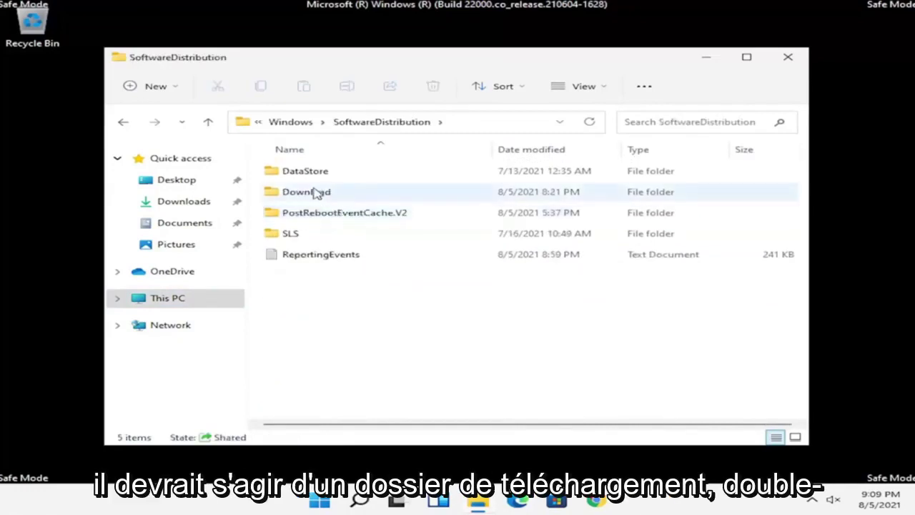
pyautogui.click(309, 199)
pyautogui.doubleClick(309, 200)
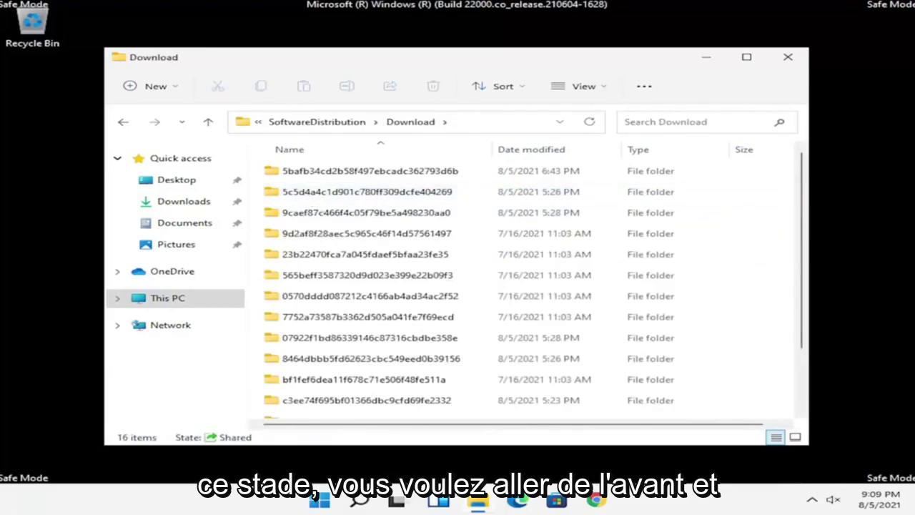
# Delete all files and folders in the SoftwareDistribution Download folder and close File Explorer
pyautogui.click(449, 276)
pyautogui.scroll(-2, 441, 247)
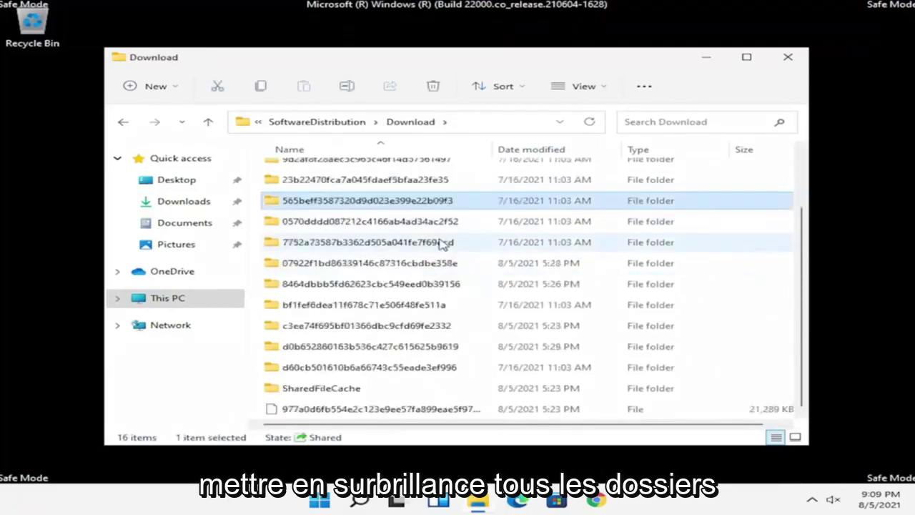
pyautogui.scroll(2, 442, 243)
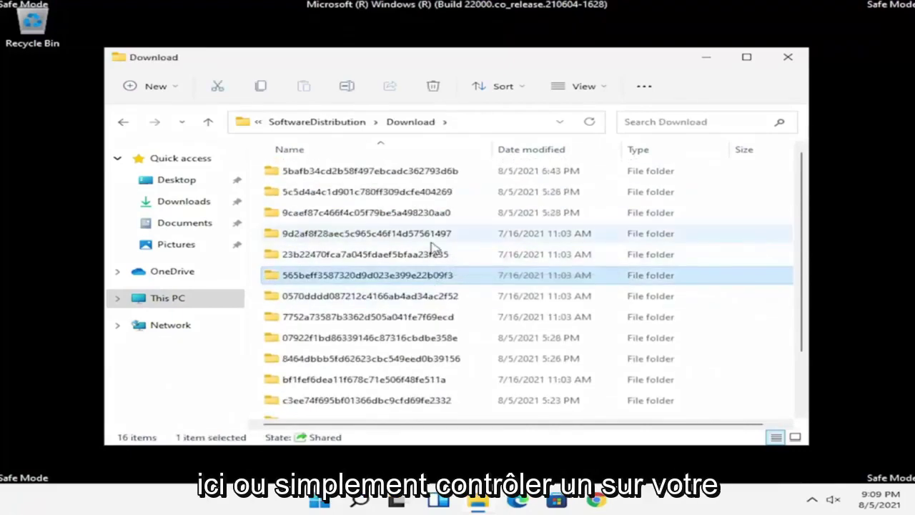
pyautogui.hotkey('ctrl', 'a')
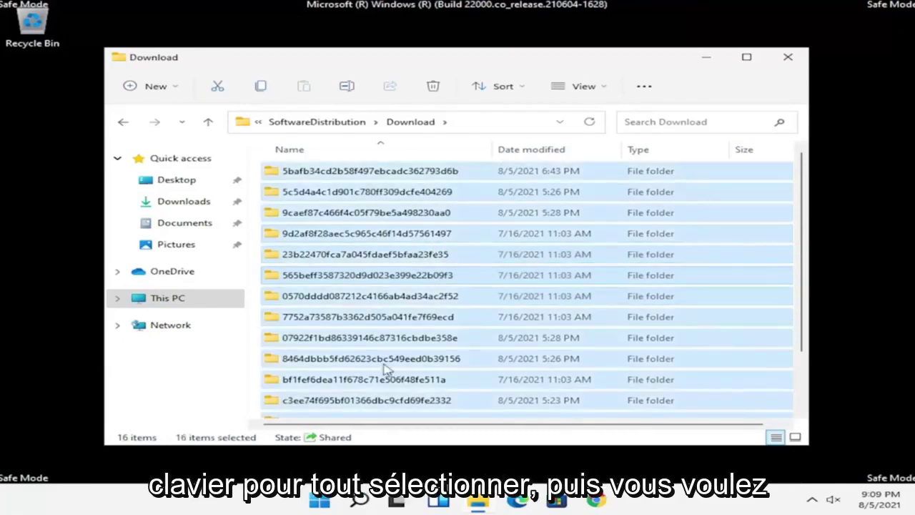
pyautogui.rightClick(424, 252)
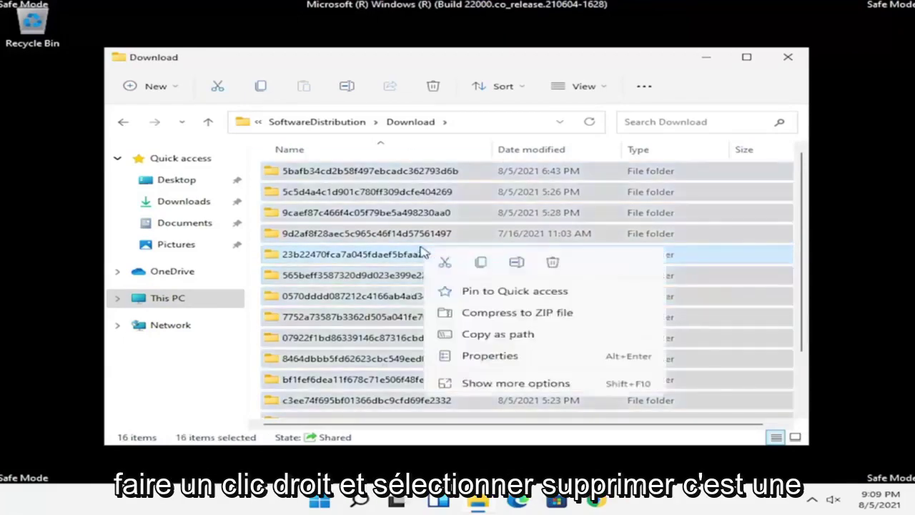
pyautogui.click(555, 265)
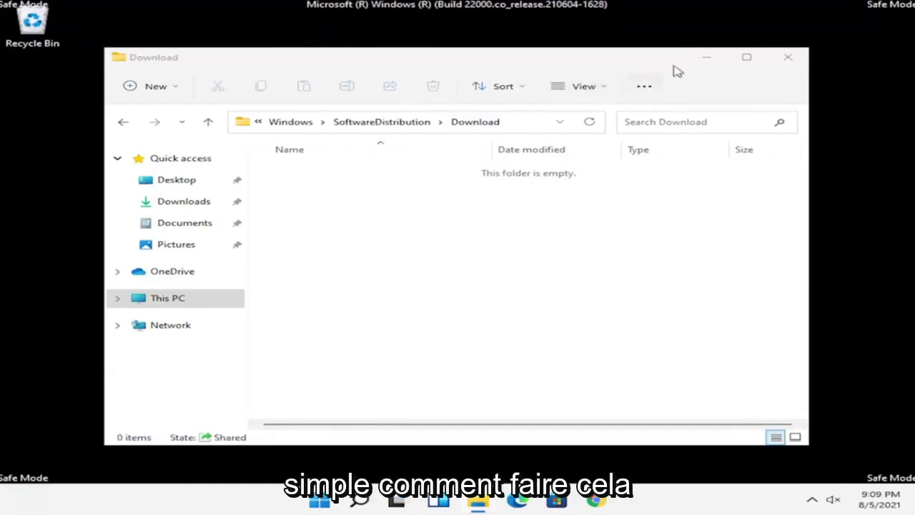
pyautogui.click(789, 62)
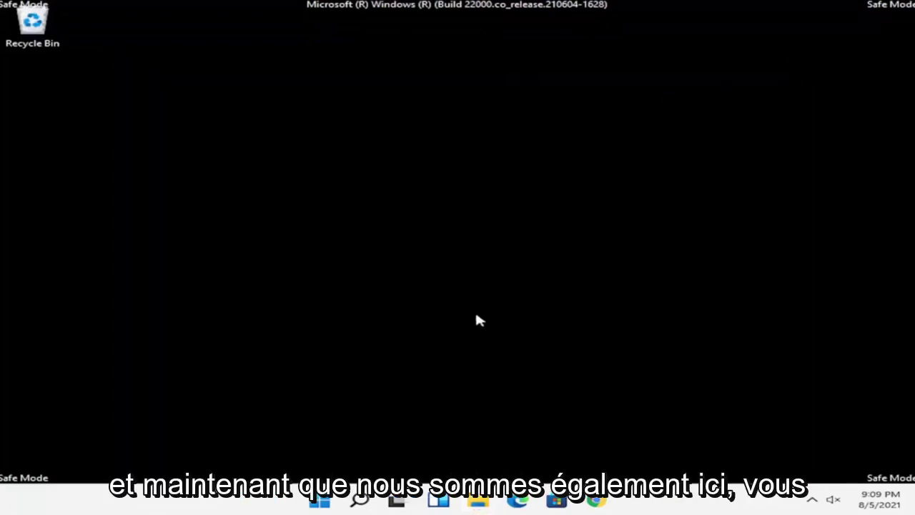
# Try to open Windows search for entering a query
pyautogui.click(360, 500)
pyautogui.click(360, 499)
pyautogui.click(360, 500)
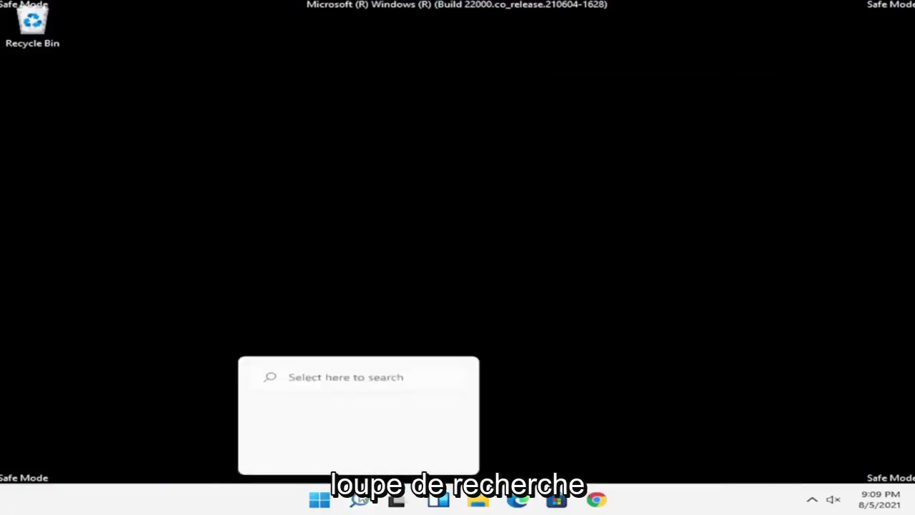
pyautogui.click(331, 380)
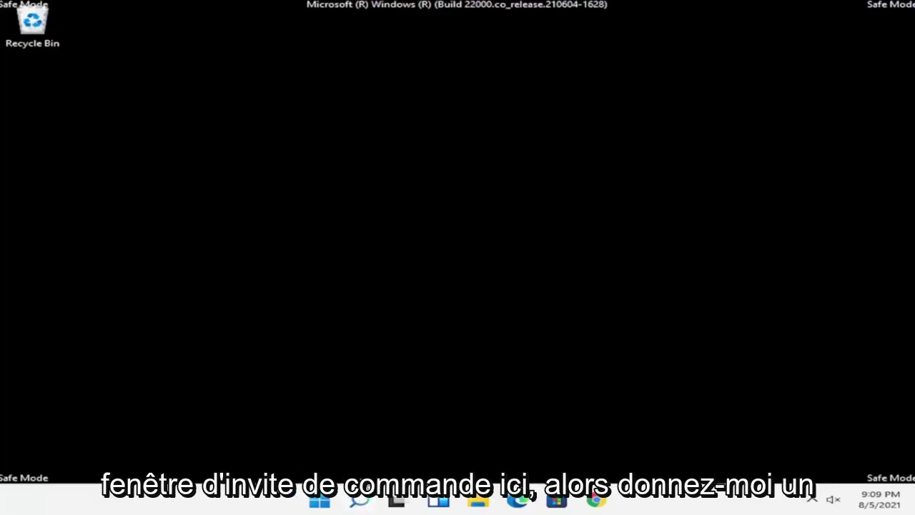
pyautogui.rightClick(359, 500)
pyautogui.click(360, 500)
pyautogui.click(320, 499)
pyautogui.press('Right')
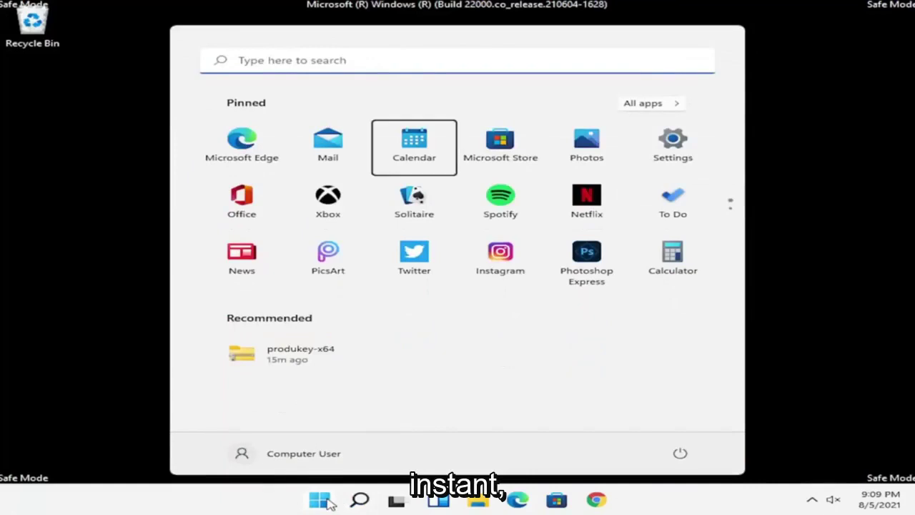
pyautogui.press('Right')
pyautogui.click(341, 61)
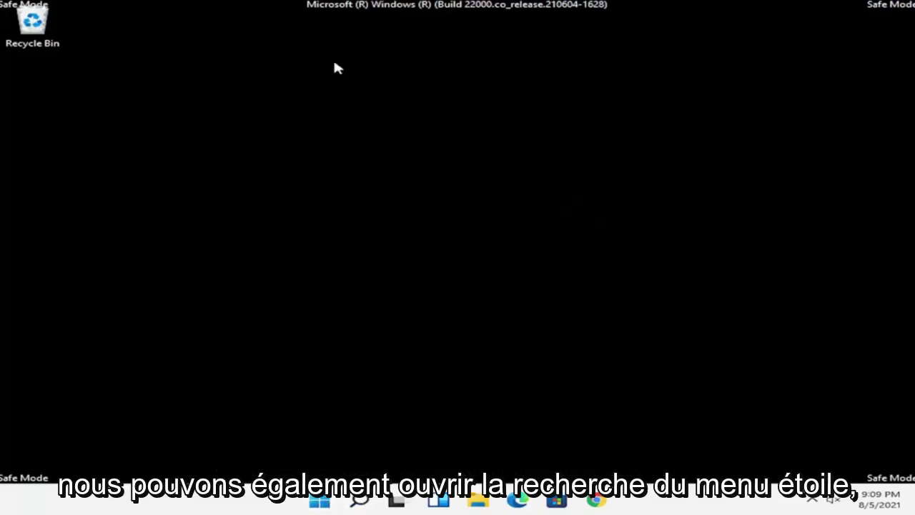
pyautogui.click(363, 499)
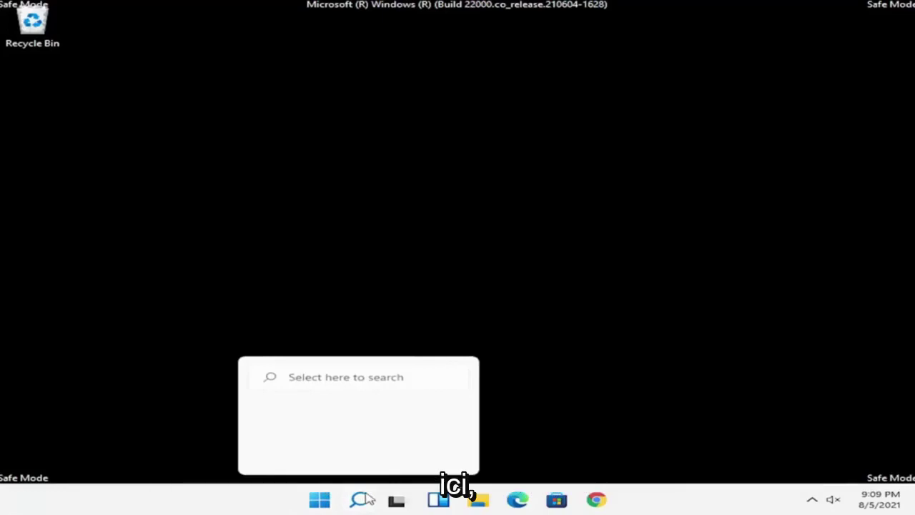
pyautogui.click(363, 499)
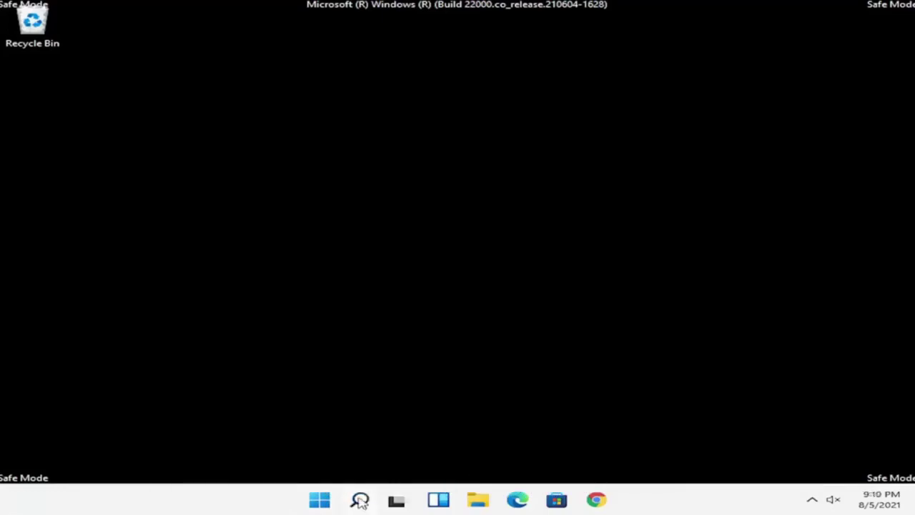
pyautogui.rightClick(360, 500)
pyautogui.rightClick(319, 499)
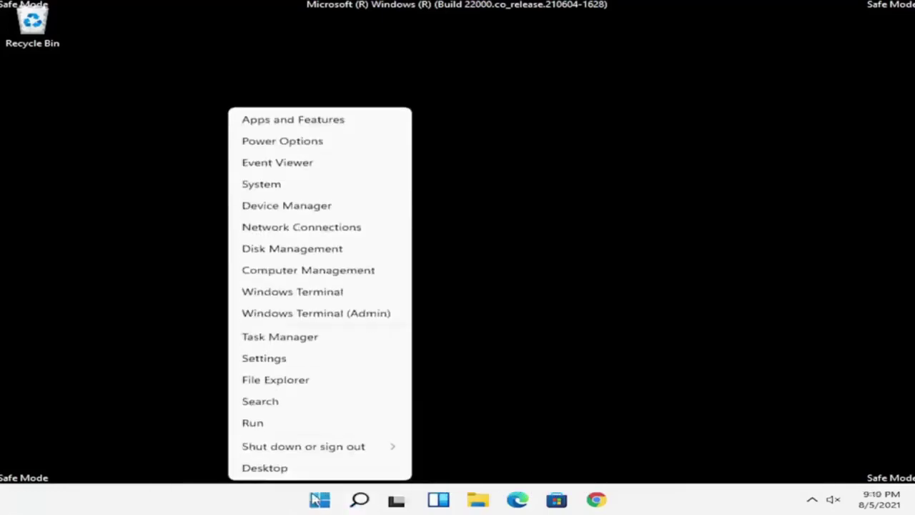
pyautogui.click(272, 401)
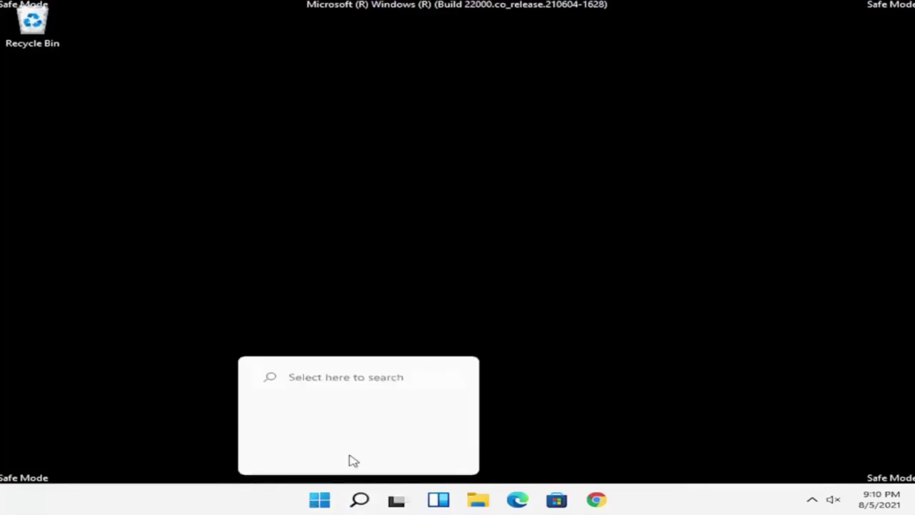
pyautogui.click(329, 380)
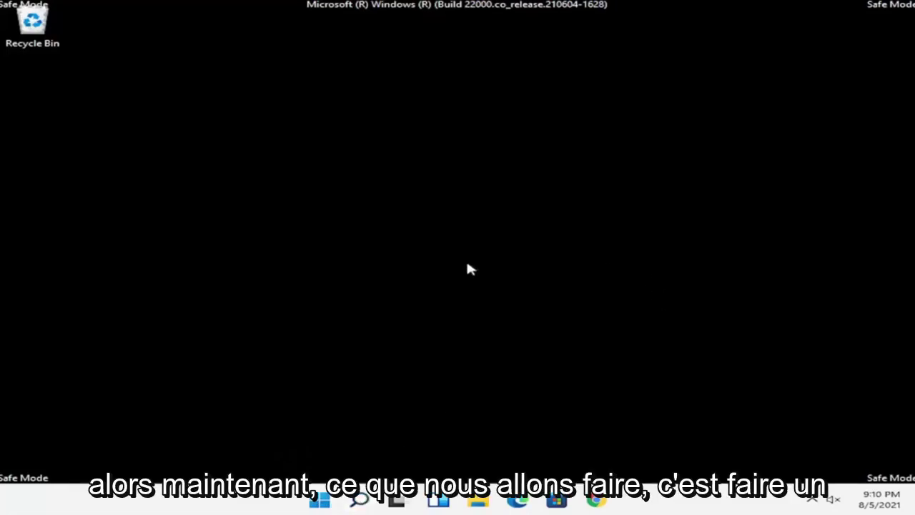
# Start cmd as a new task from Task Manager and close Task Manager
pyautogui.rightClick(319, 500)
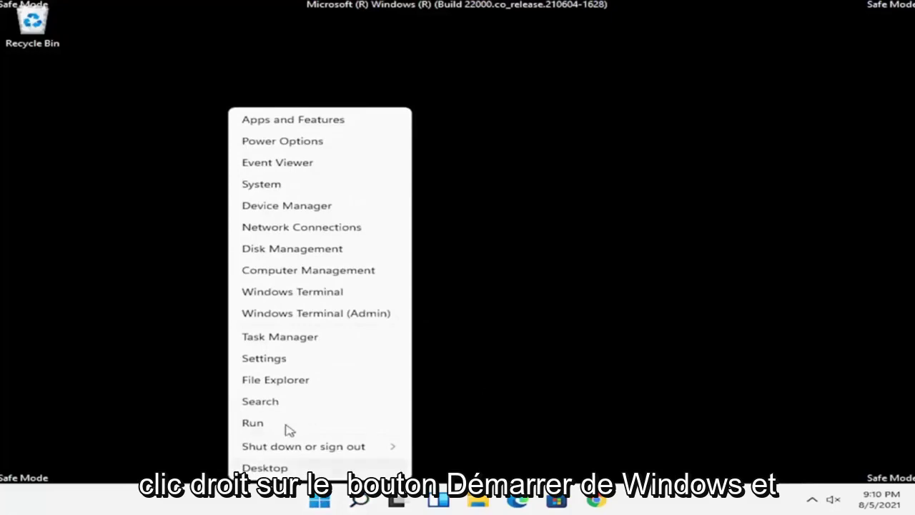
pyautogui.click(276, 336)
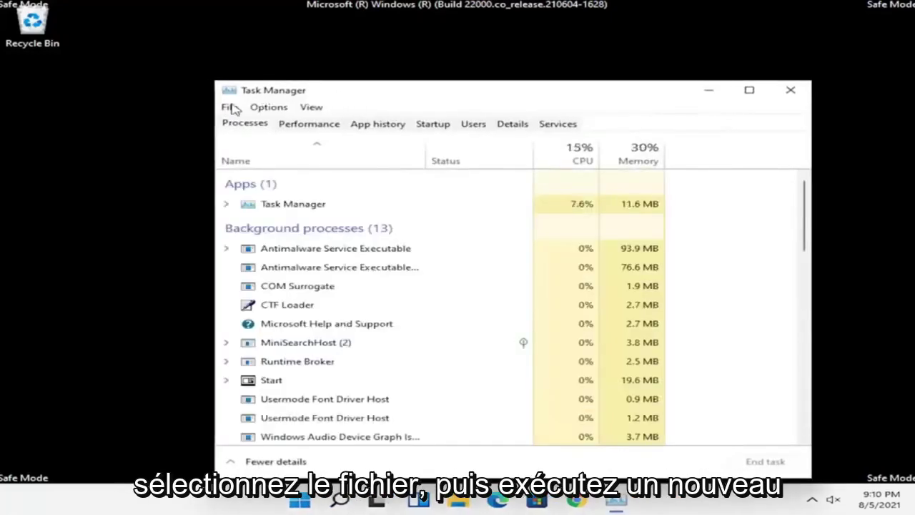
pyautogui.click(230, 108)
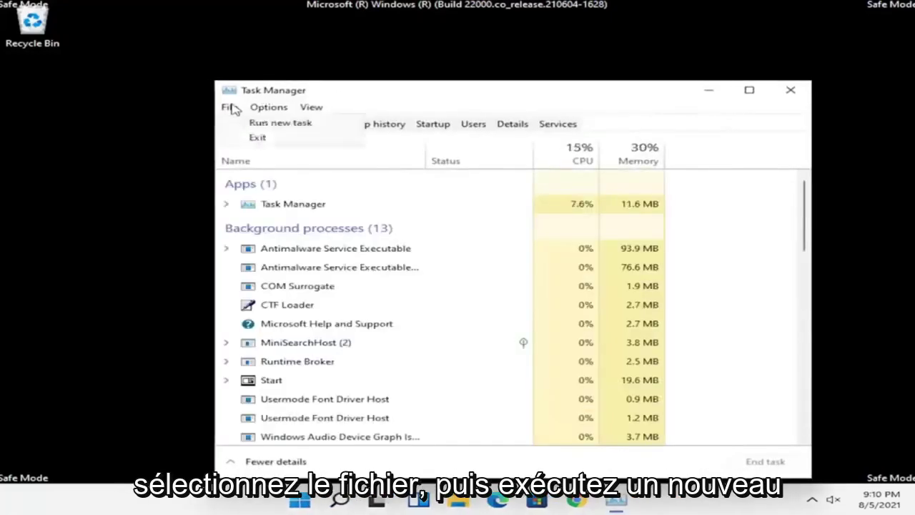
pyautogui.click(315, 128)
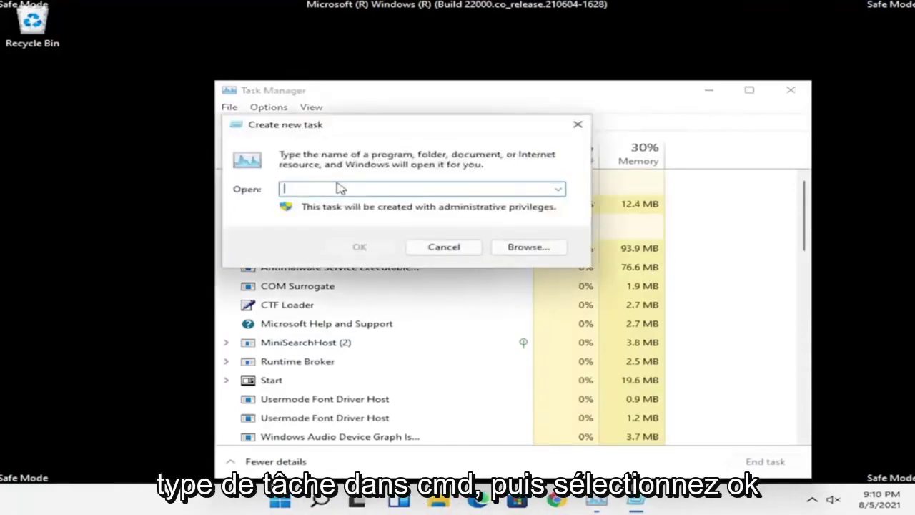
pyautogui.write('cmd')
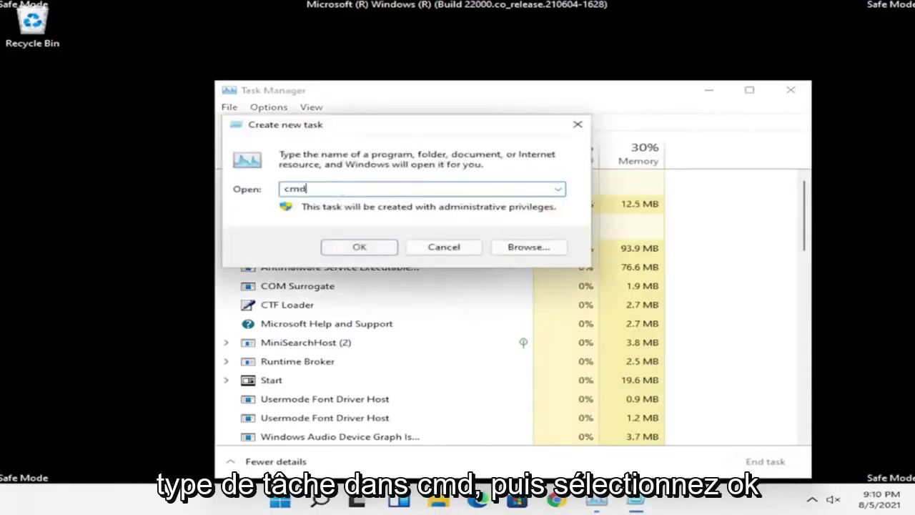
pyautogui.click(362, 247)
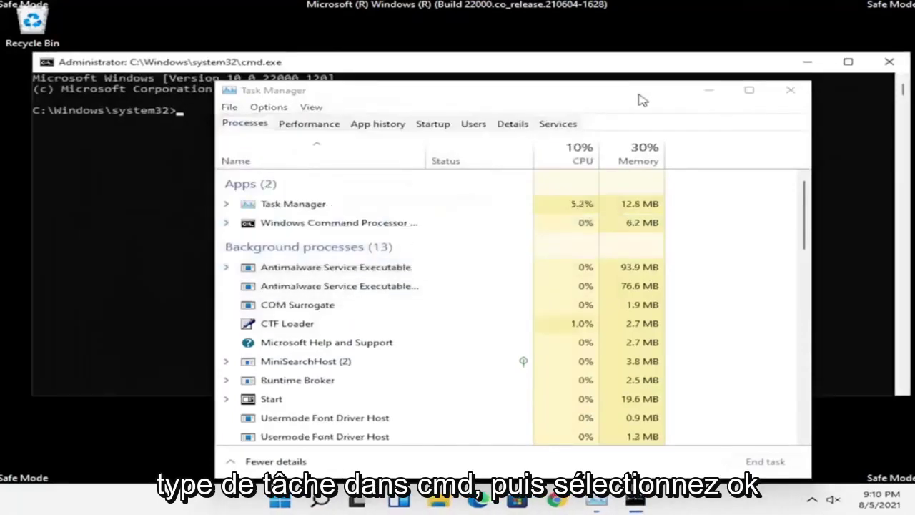
pyautogui.click(790, 90)
# Run sfc /scannow in the command prompt and close the prompt once the scan is complete
pyautogui.write('s')
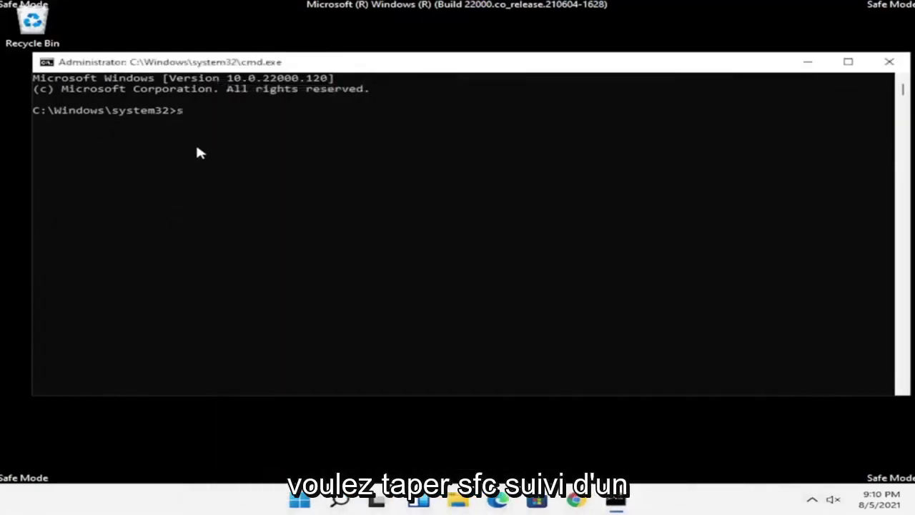
pyautogui.write('fc /scannow')
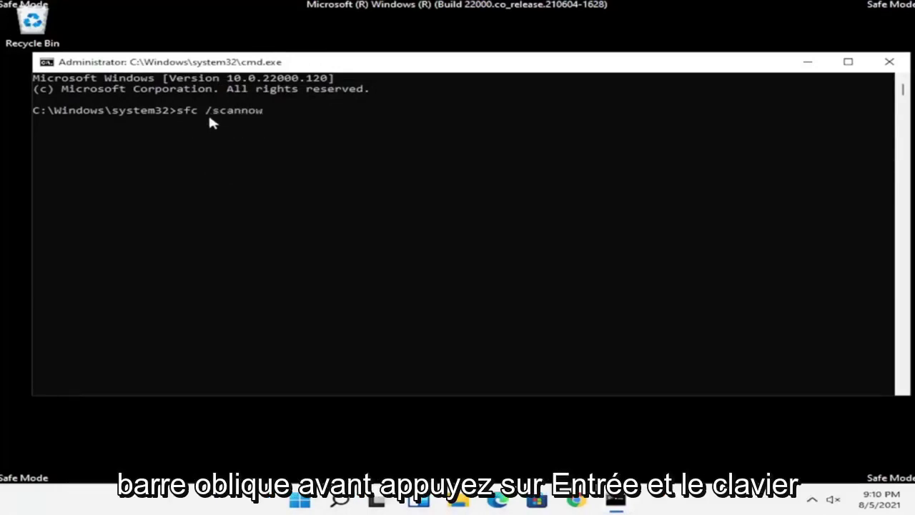
pyautogui.press('Return')
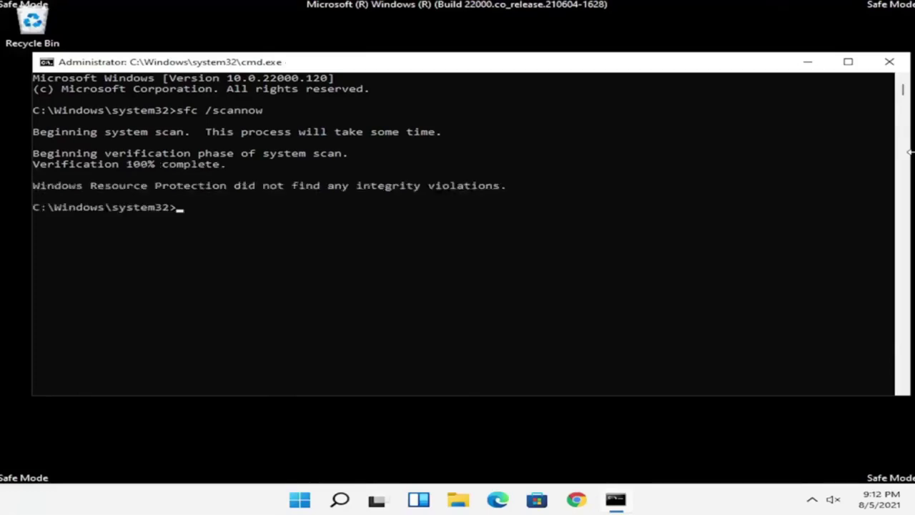
pyautogui.click(891, 63)
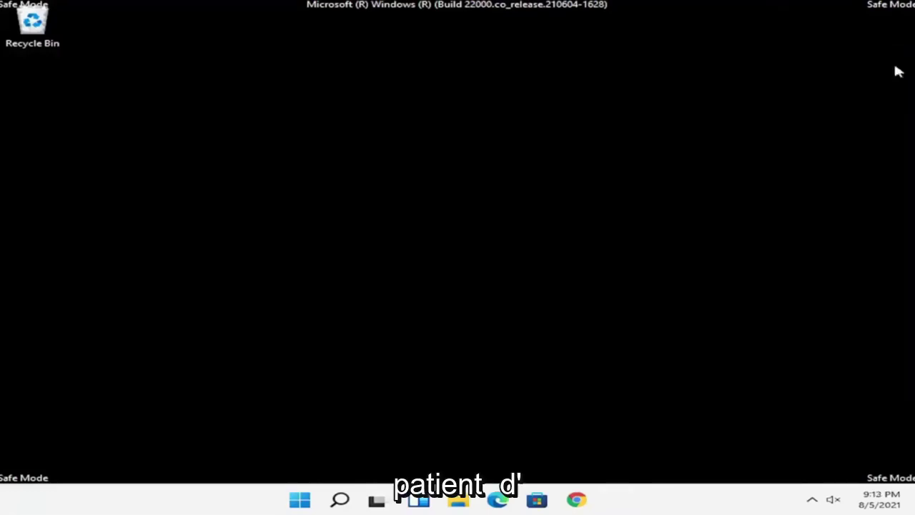
# Restart the computer to leave Safe Mode
pyautogui.rightClick(319, 499)
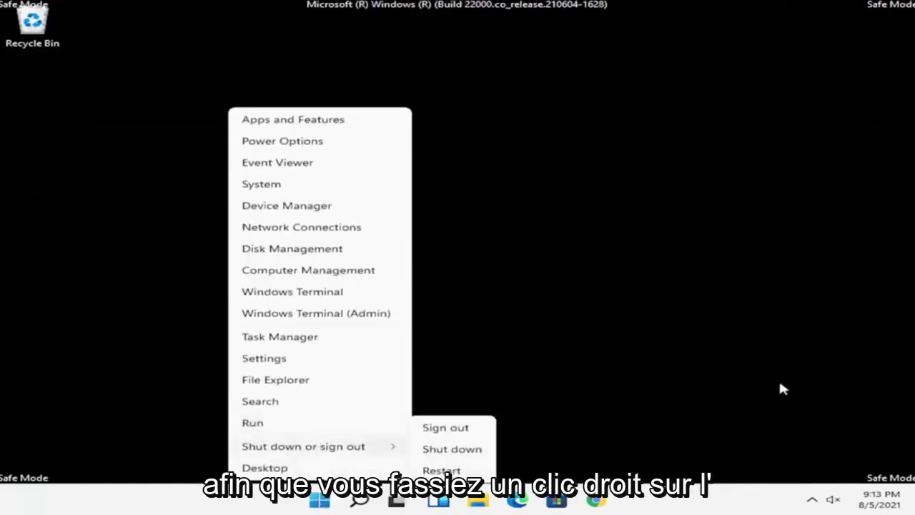
pyautogui.click(630, 417)
pyautogui.rightClick(318, 498)
pyautogui.moveTo(296, 445)
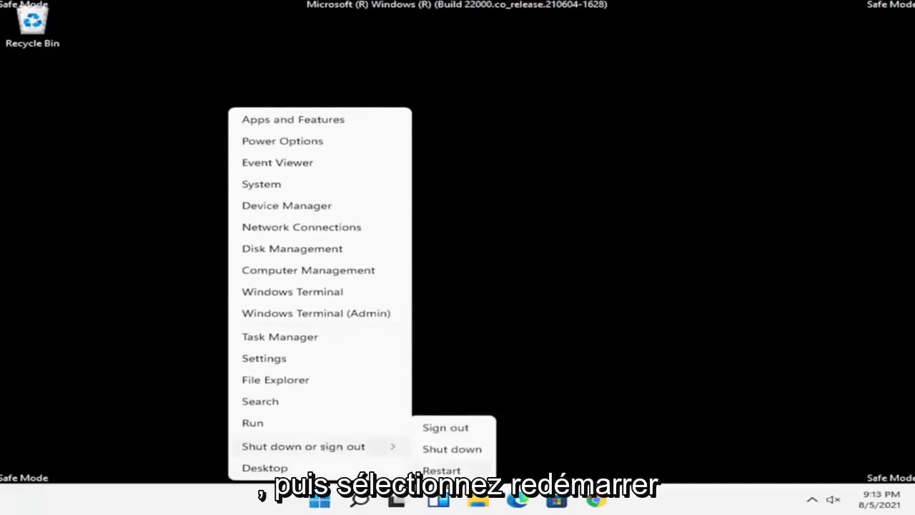
pyautogui.click(441, 469)
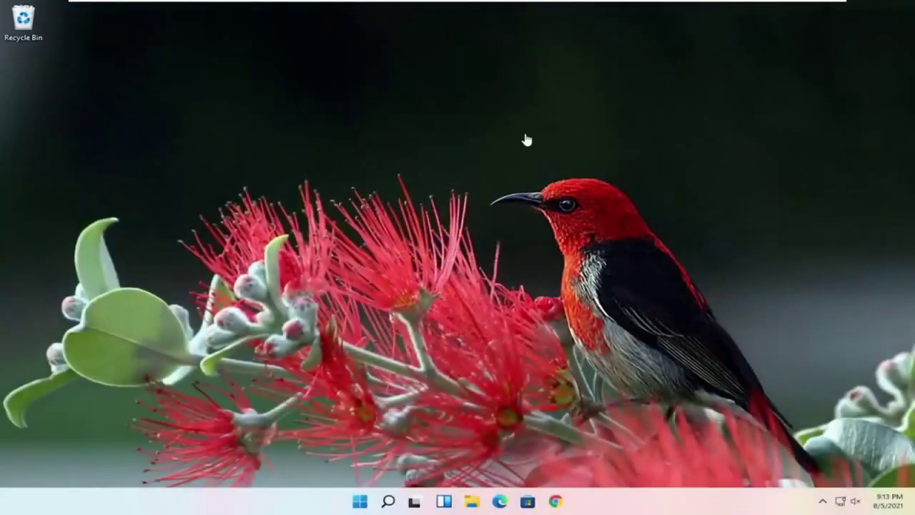
# Search Windows for "updates", run a check for updates in Windows Update, and close Settings
pyautogui.click(388, 502)
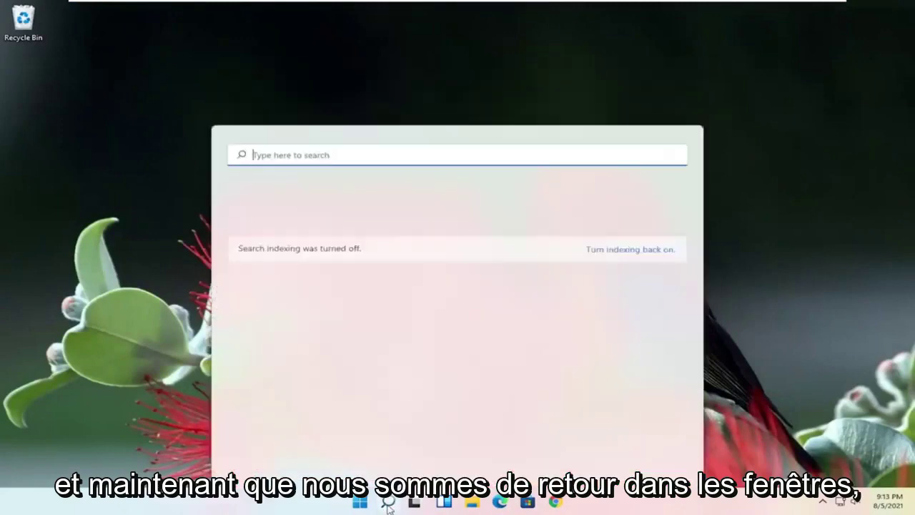
pyautogui.write('updates')
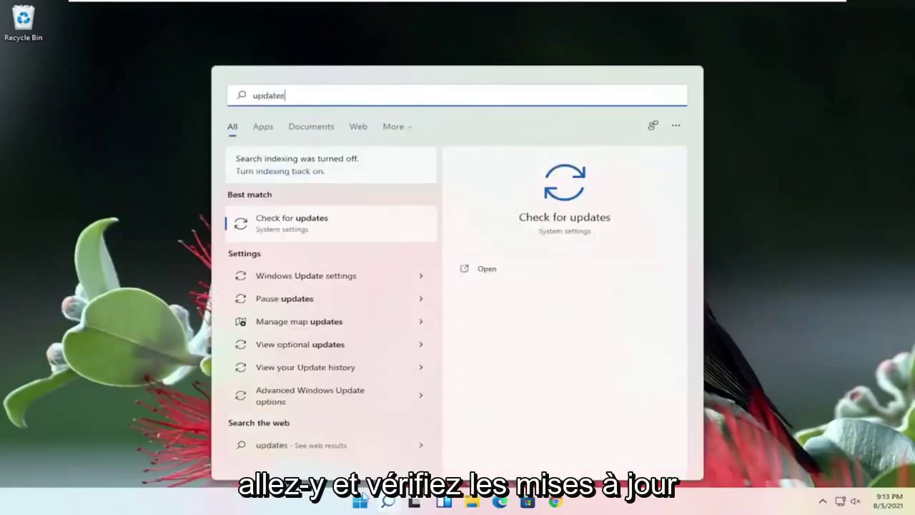
pyautogui.click(311, 227)
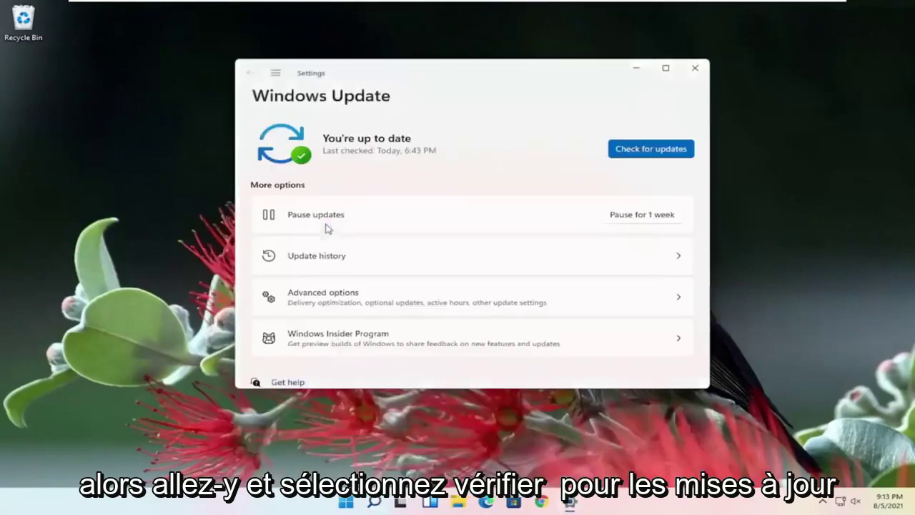
pyautogui.click(656, 149)
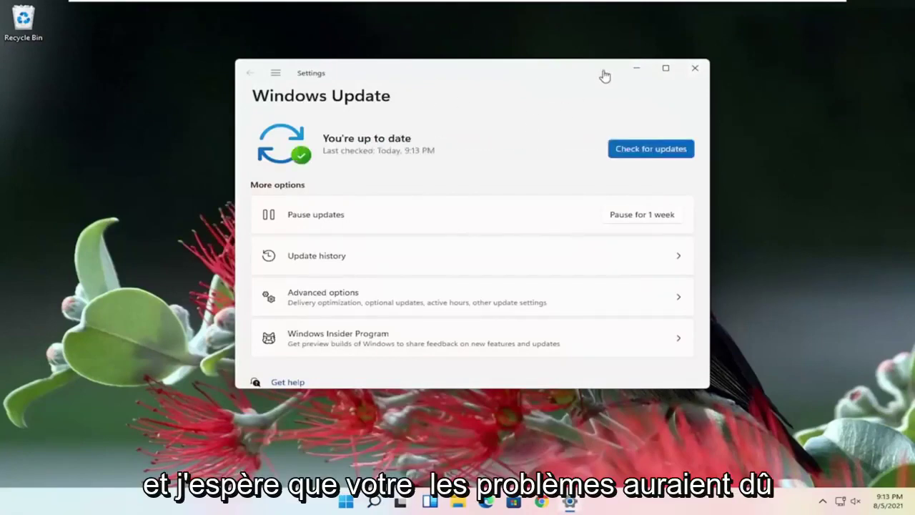
pyautogui.click(694, 68)
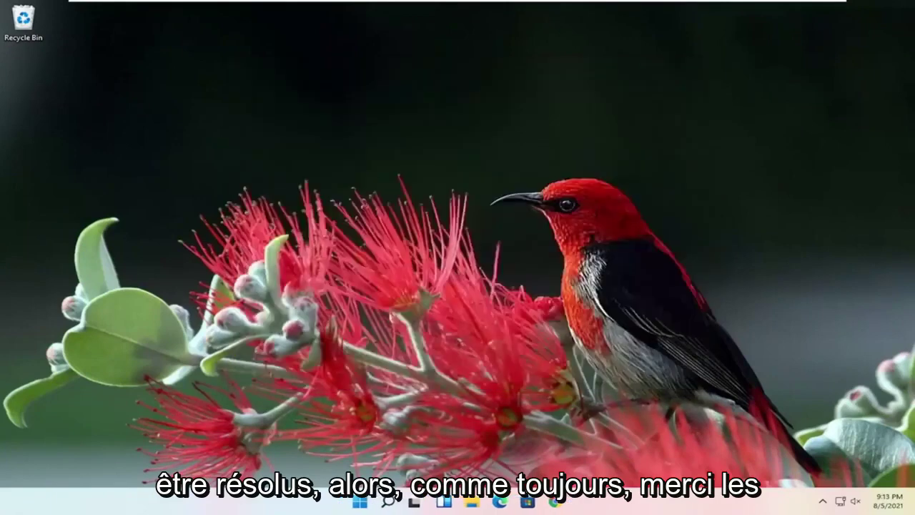